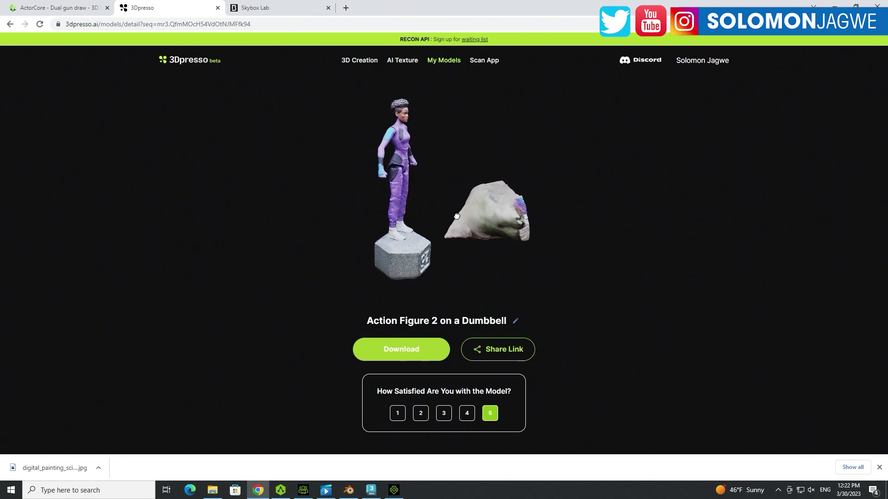
Examine the Action Figure 2 on a Dumbbell scan up close from several sides, and show the source footage in the video player
{"action": "left_click_drag", "start_coordinate": [458, 216], "coordinate": [435, 217]}
{"action": "scroll", "coordinate": [389, 197], "scroll_direction": "up", "scroll_amount": 10}
{"action": "left_click_drag", "start_coordinate": [416, 170], "coordinate": [580, 231]}
{"action": "left_click", "coordinate": [326, 490]}
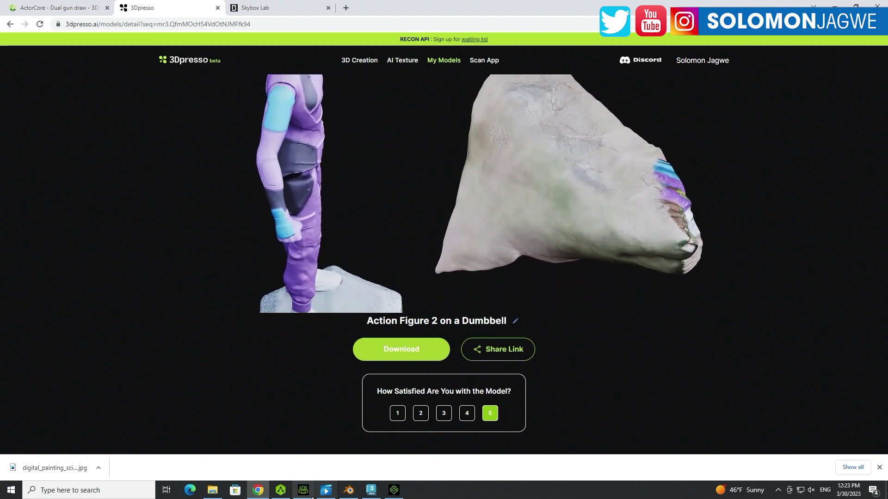
{"action": "left_click", "coordinate": [327, 491]}
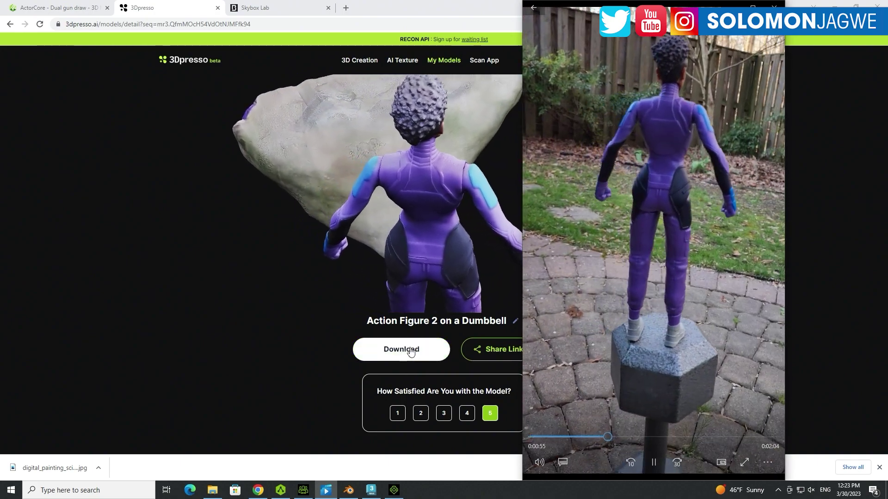
Switch to Blender and inspect the imported figure and dumbbell base mesh from another angle
{"action": "left_click", "coordinate": [349, 491]}
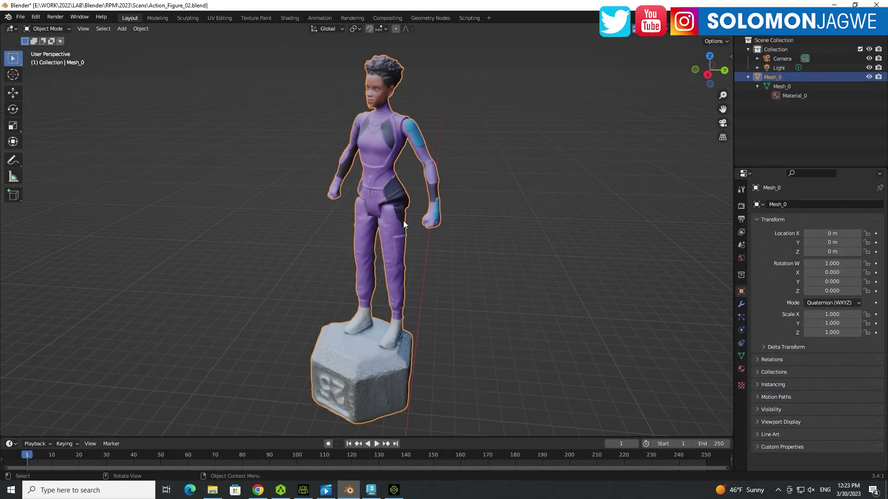
{"action": "mouse_move", "coordinate": [720, 78]}
{"action": "left_mouse_down"}
{"action": "mouse_move", "coordinate": [703, 97]}
{"action": "mouse_move", "coordinate": [678, 90]}
{"action": "mouse_move", "coordinate": [720, 80]}
{"action": "left_mouse_up"}
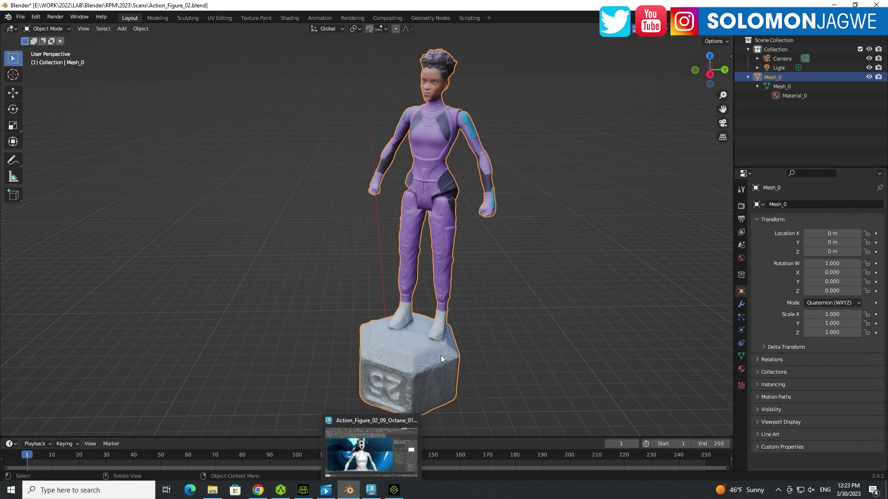
Switch to 3ds Max and examine the figure from head to feet in the live Octane render through PhysCamera001
{"action": "left_click", "coordinate": [371, 491]}
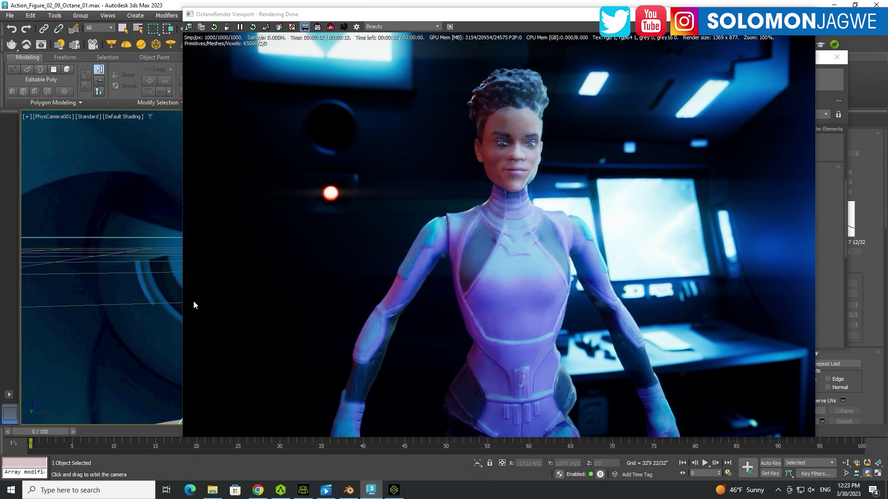
{"action": "left_click_drag", "start_coordinate": [83, 253], "coordinate": [121, 287]}
{"action": "left_click_drag", "start_coordinate": [119, 238], "coordinate": [153, 227]}
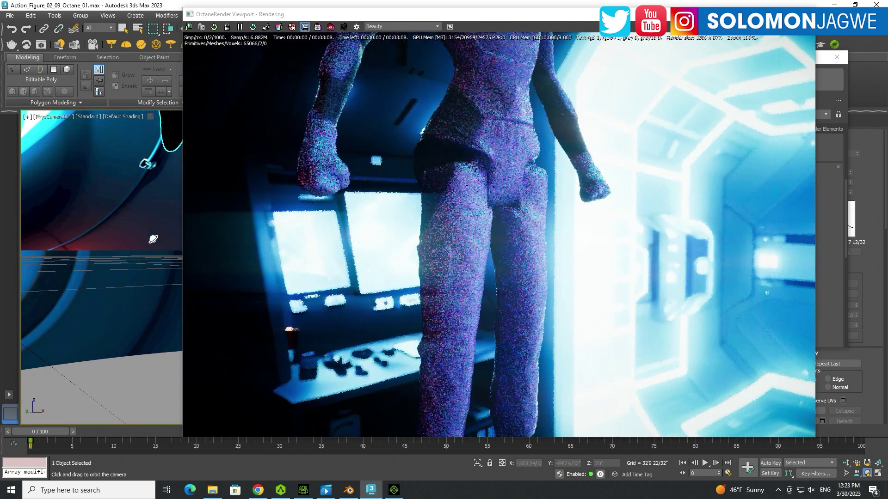
{"action": "left_click_drag", "start_coordinate": [158, 173], "coordinate": [160, 145]}
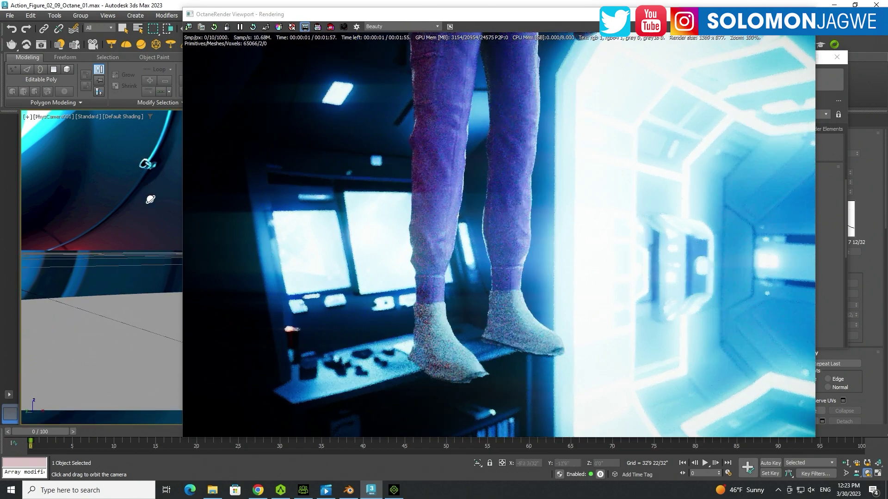
{"action": "left_click_drag", "start_coordinate": [153, 209], "coordinate": [109, 278]}
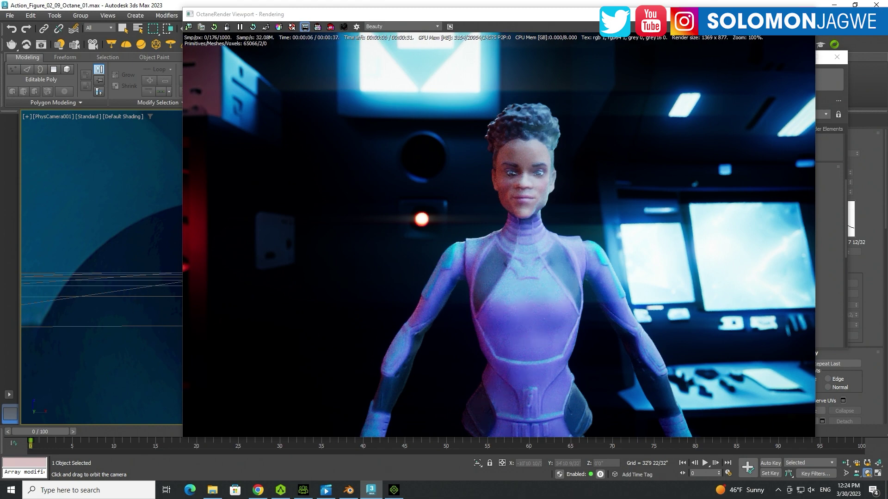
Leave the Octane render window, change the camera viewport to Perspective, and inspect the figure's full body and legs
{"action": "key", "text": "alt+Tab"}
{"action": "mouse_move", "coordinate": [382, 282]}
{"action": "left_mouse_down"}
{"action": "mouse_move", "coordinate": [311, 293]}
{"action": "mouse_move", "coordinate": [383, 296]}
{"action": "left_mouse_up"}
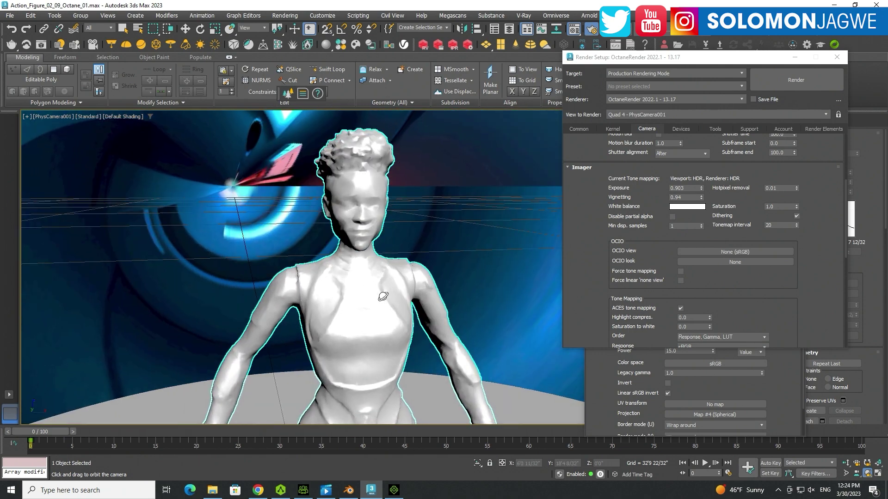
{"action": "left_click", "coordinate": [47, 116]}
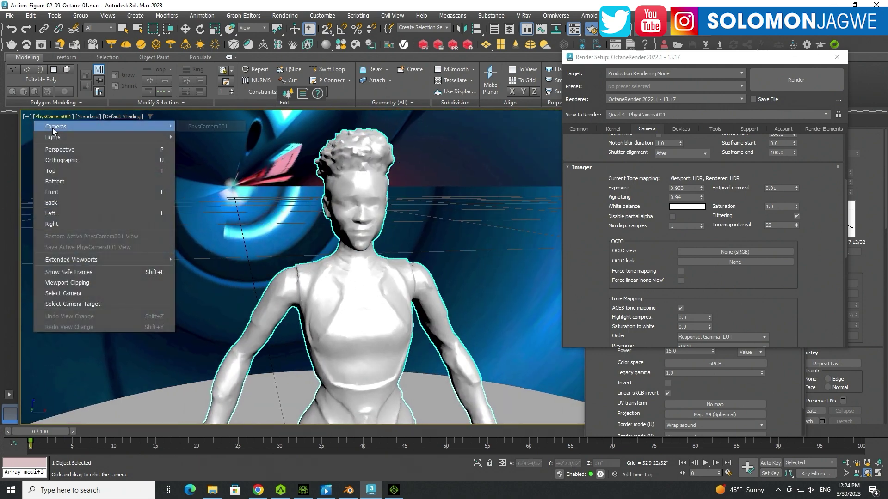
{"action": "left_click", "coordinate": [62, 150]}
{"action": "scroll", "coordinate": [338, 252], "scroll_direction": "up", "scroll_amount": 3}
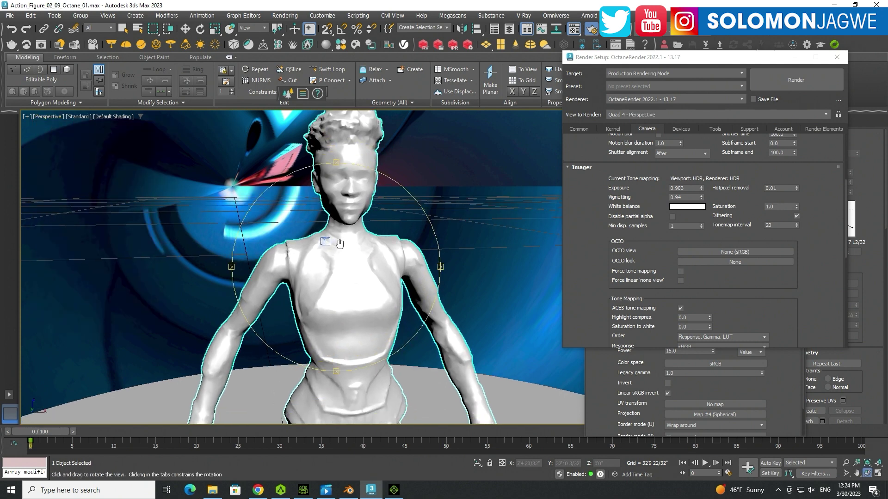
{"action": "scroll", "coordinate": [335, 233], "scroll_direction": "down", "scroll_amount": 8}
{"action": "scroll", "coordinate": [335, 232], "scroll_direction": "up", "scroll_amount": 5}
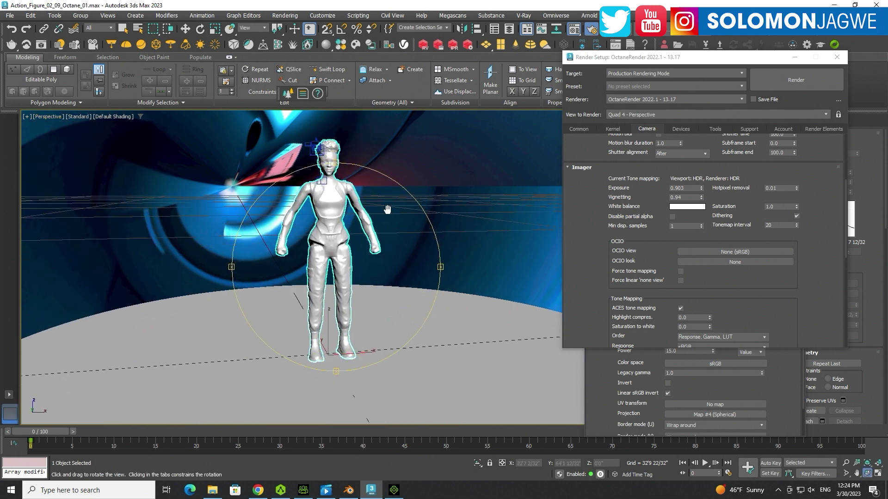
{"action": "scroll", "coordinate": [342, 229], "scroll_direction": "up", "scroll_amount": 2}
{"action": "left_click_drag", "start_coordinate": [406, 219], "coordinate": [364, 235]}
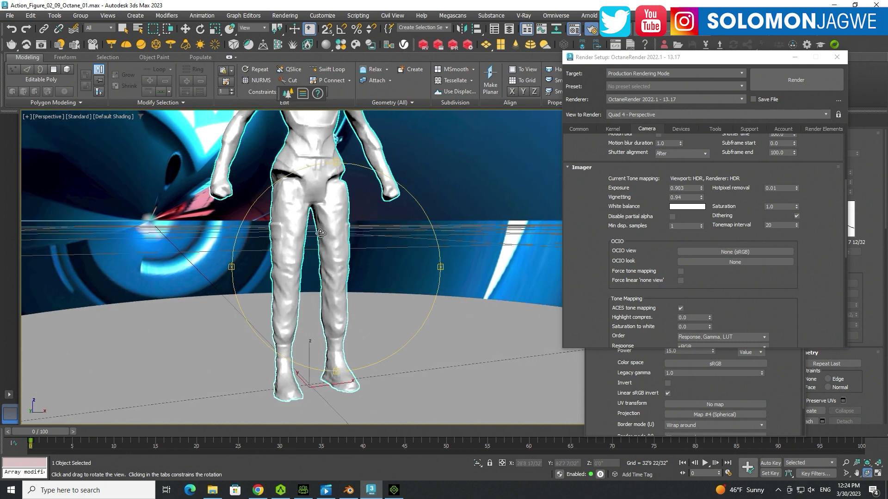
{"action": "left_click_drag", "start_coordinate": [319, 225], "coordinate": [278, 253]}
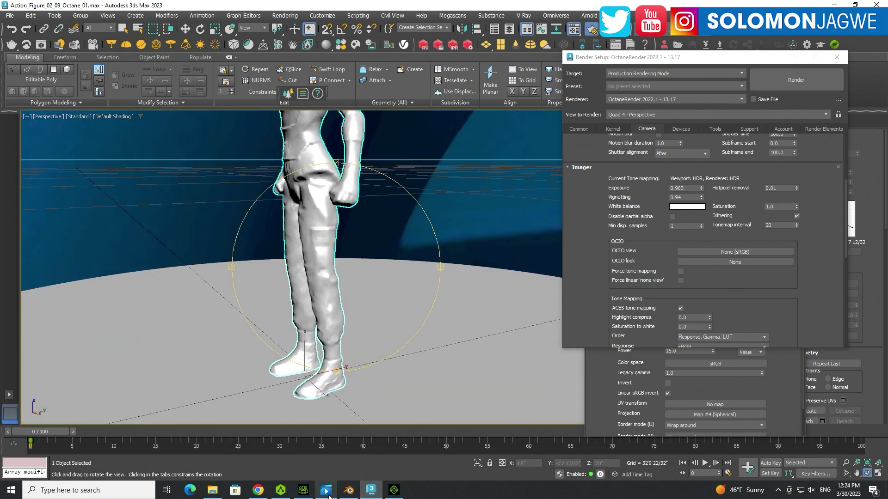
Switch to the video player and replay an earlier part of the action figure footage
{"action": "left_click", "coordinate": [326, 491]}
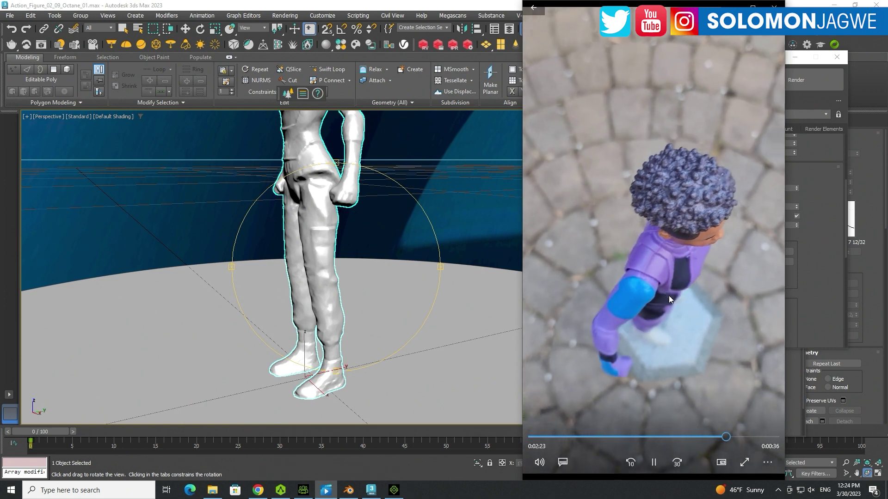
{"action": "left_click", "coordinate": [691, 436]}
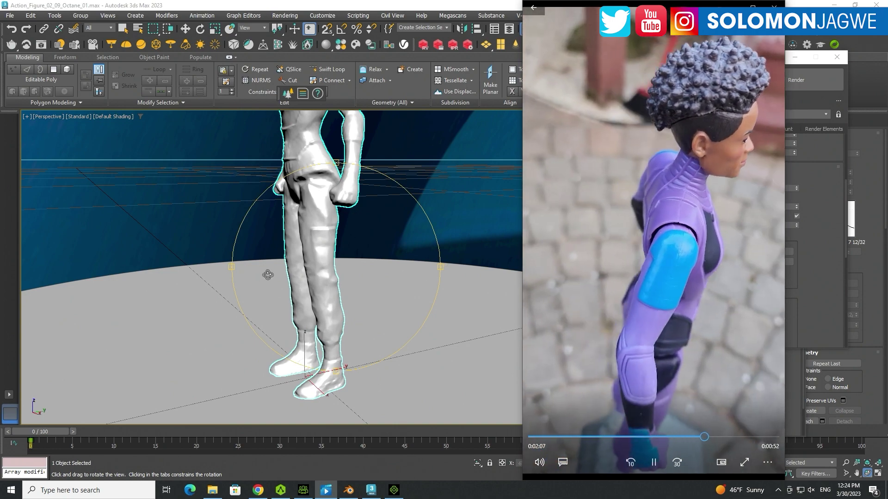
Return to 3ds Max, examine the separated figure mesh from the front and sides, and restore the four-viewport layout
{"action": "left_click", "coordinate": [315, 268]}
{"action": "left_click_drag", "start_coordinate": [316, 268], "coordinate": [363, 270]}
{"action": "middle_click_drag", "start_coordinate": [362, 270], "coordinate": [339, 312]}
{"action": "left_click_drag", "start_coordinate": [339, 312], "coordinate": [307, 152]}
{"action": "scroll", "coordinate": [406, 271], "scroll_direction": "down", "scroll_amount": 4}
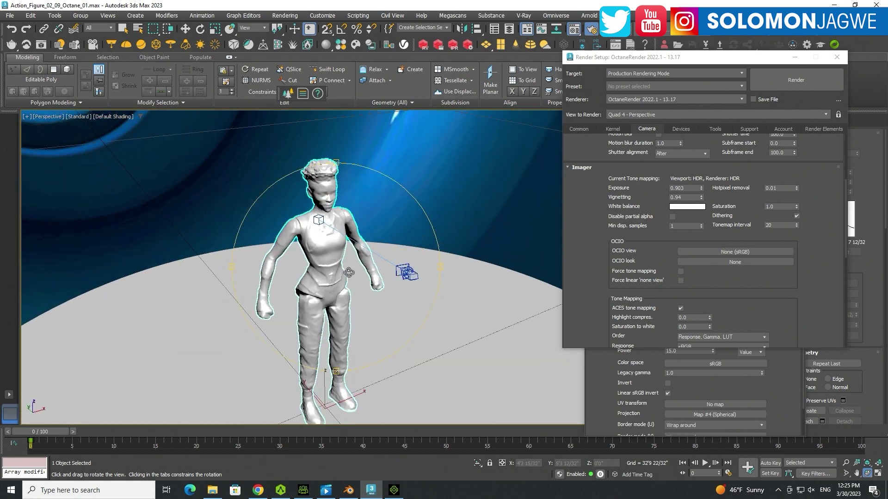
{"action": "left_click_drag", "start_coordinate": [406, 271], "coordinate": [275, 268]}
{"action": "left_click_drag", "start_coordinate": [370, 291], "coordinate": [360, 254]}
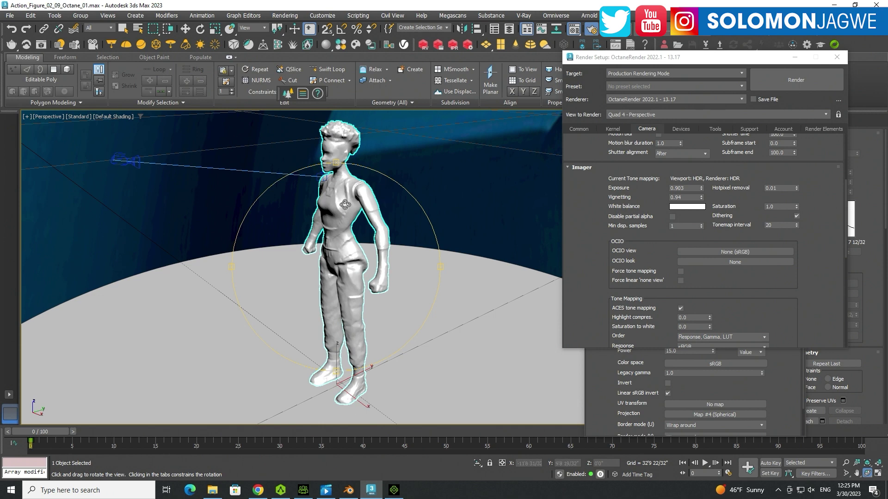
{"action": "left_click_drag", "start_coordinate": [321, 261], "coordinate": [343, 253]}
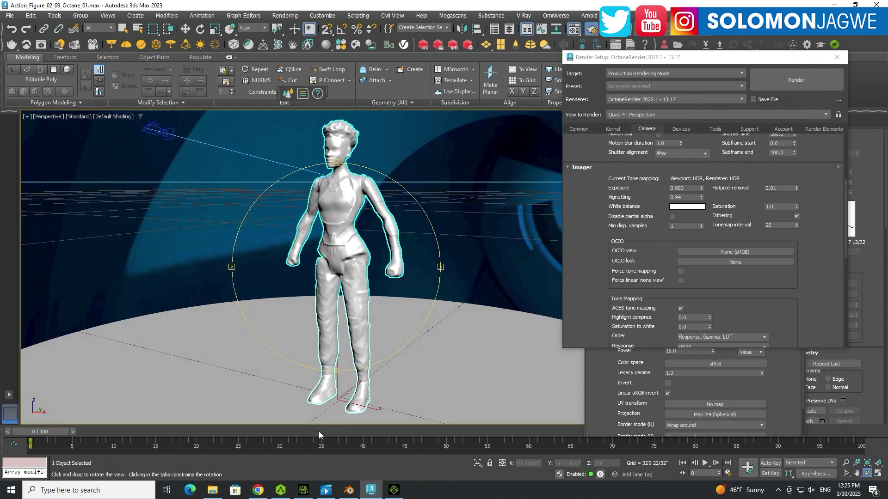
{"action": "left_click_drag", "start_coordinate": [332, 230], "coordinate": [354, 236]}
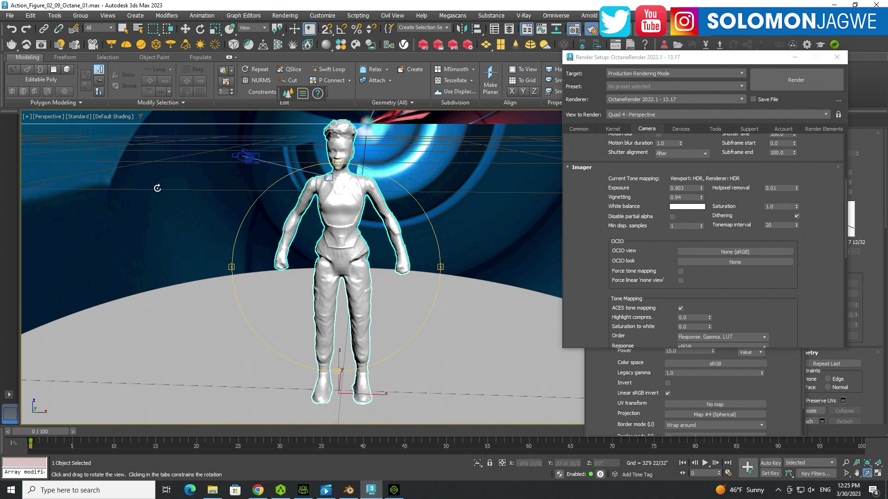
{"action": "key", "text": "alt+w"}
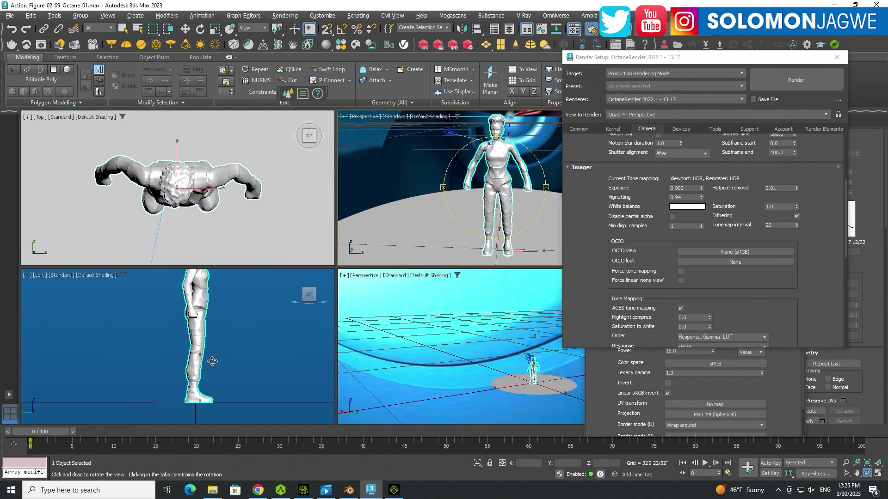
Switch to AccuRIG and review the figure's joint placement in the Body Rig stage and the finger settings in Hand Rig
{"action": "left_click", "coordinate": [280, 490]}
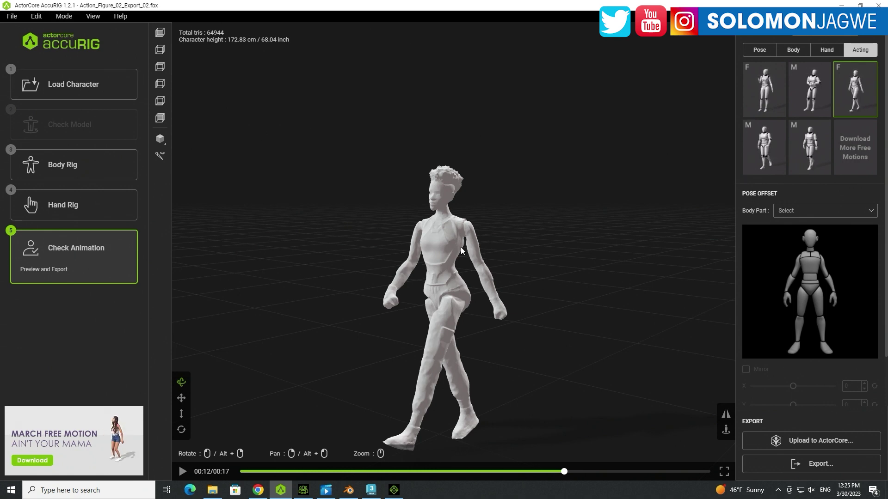
{"action": "scroll", "coordinate": [481, 287], "scroll_direction": "up", "scroll_amount": 5}
{"action": "scroll", "coordinate": [470, 280], "scroll_direction": "down", "scroll_amount": 5}
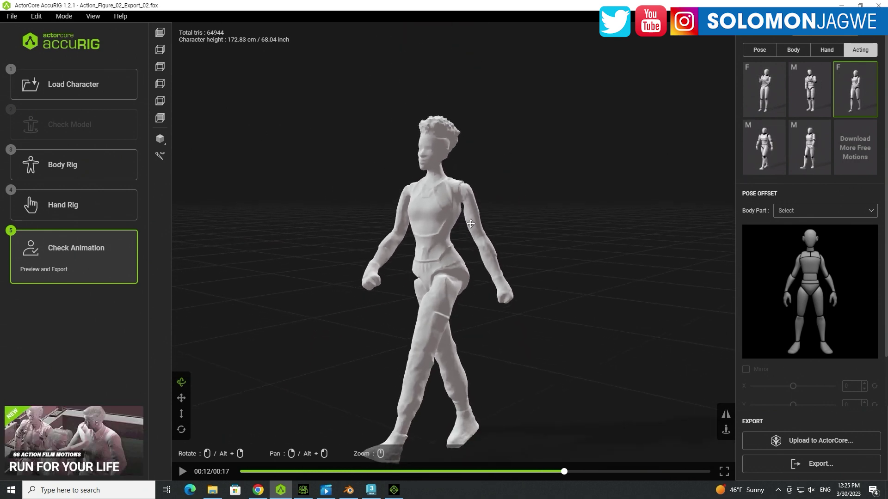
{"action": "middle_click_drag", "start_coordinate": [470, 280], "coordinate": [450, 183]}
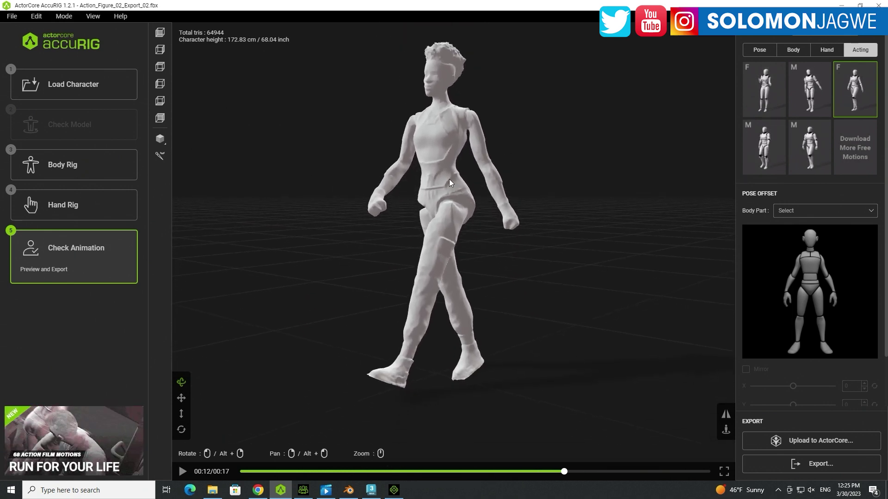
{"action": "left_click", "coordinate": [61, 166]}
{"action": "scroll", "coordinate": [434, 194], "scroll_direction": "down", "scroll_amount": 5}
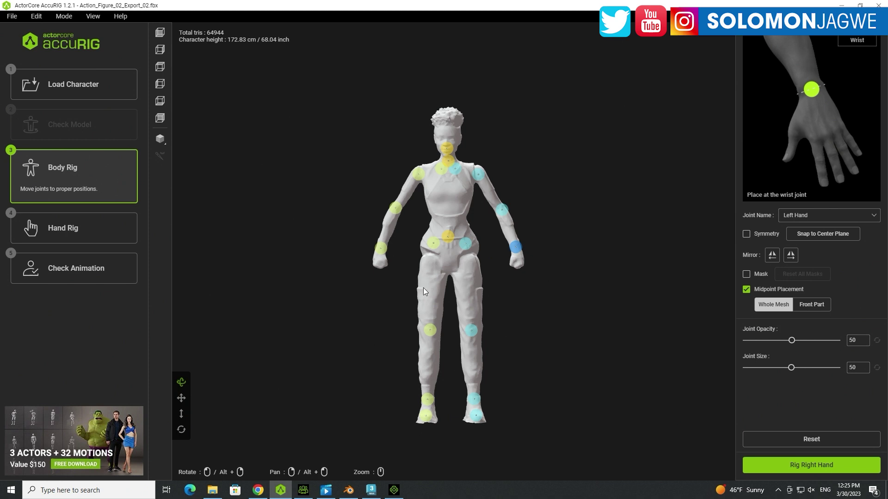
{"action": "left_click", "coordinate": [65, 235]}
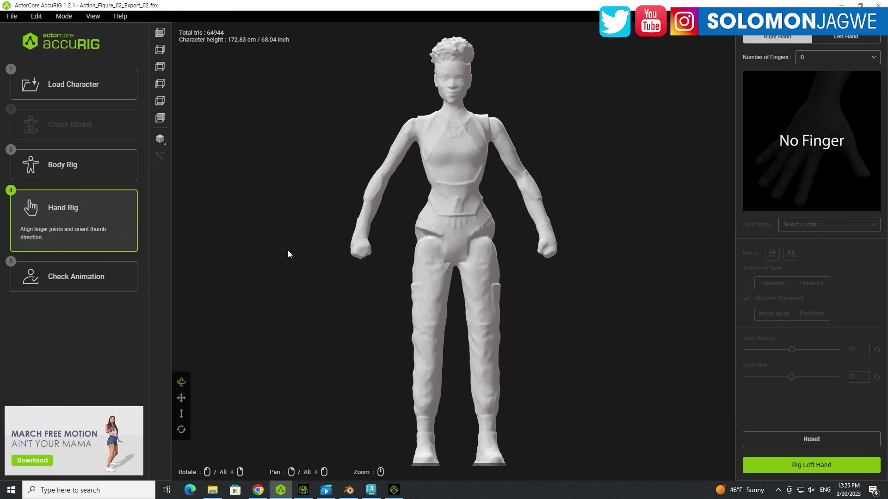
Play the walking motion in Check Animation, view it from another side, and open the export options
{"action": "left_click", "coordinate": [76, 277]}
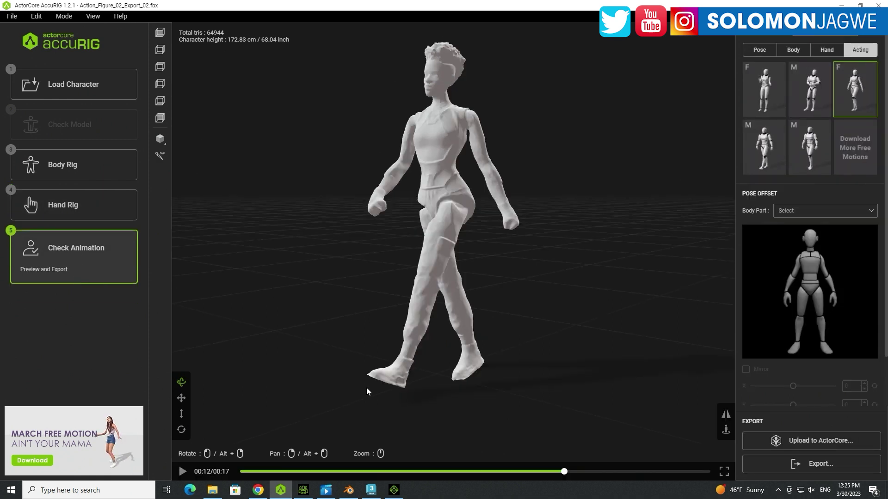
{"action": "left_click", "coordinate": [182, 471]}
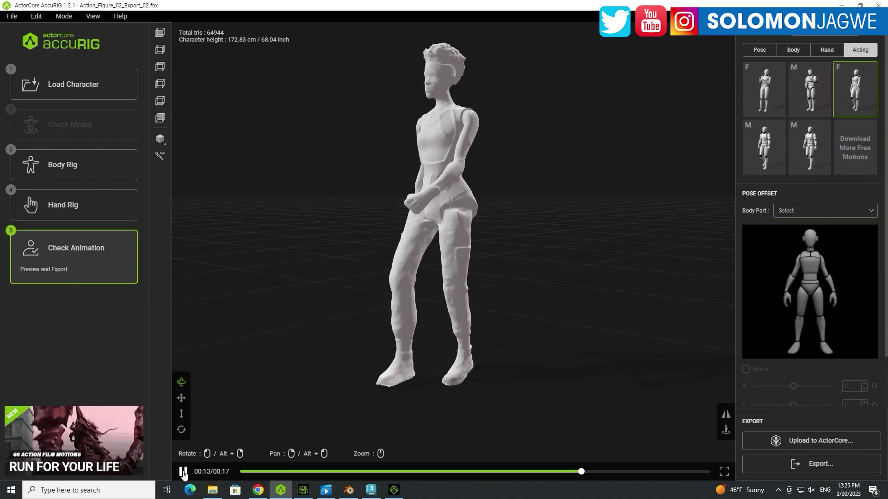
{"action": "left_click_drag", "start_coordinate": [453, 171], "coordinate": [447, 242]}
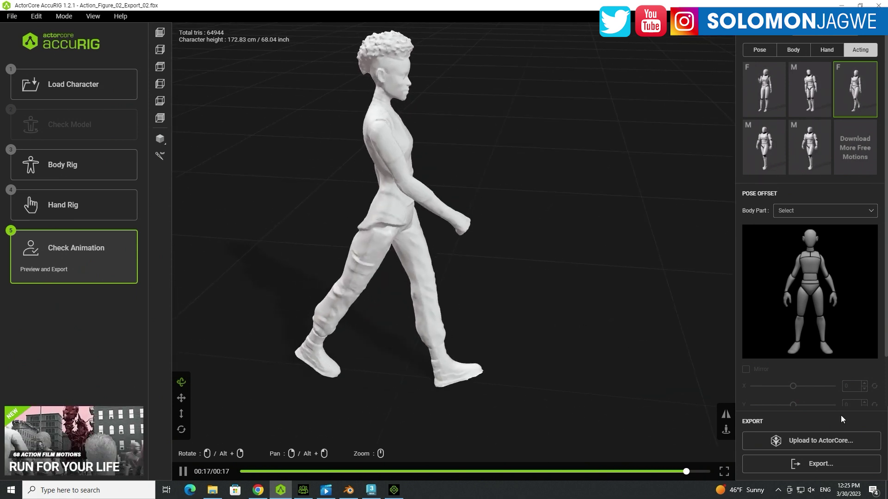
{"action": "left_click", "coordinate": [821, 466]}
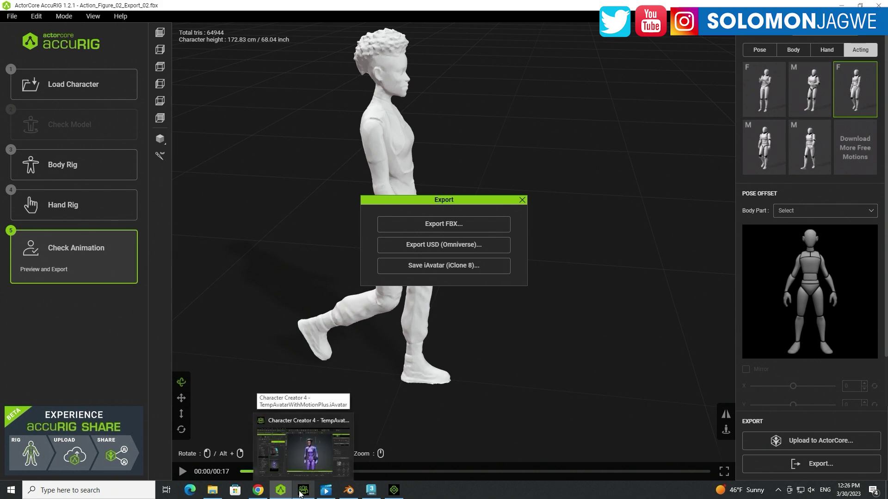
Switch to Character Creator 4, play the Routine 05 animation on the figure, and compare it with the source footage
{"action": "left_click", "coordinate": [304, 443]}
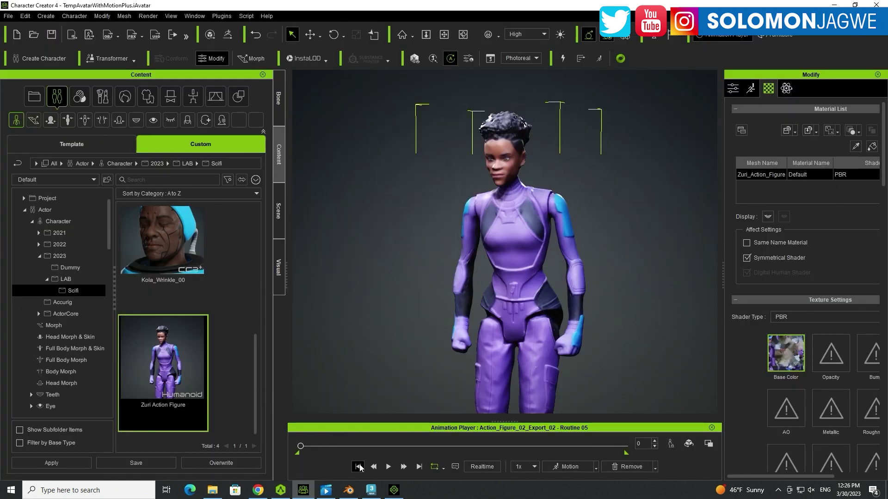
{"action": "left_click", "coordinate": [389, 467]}
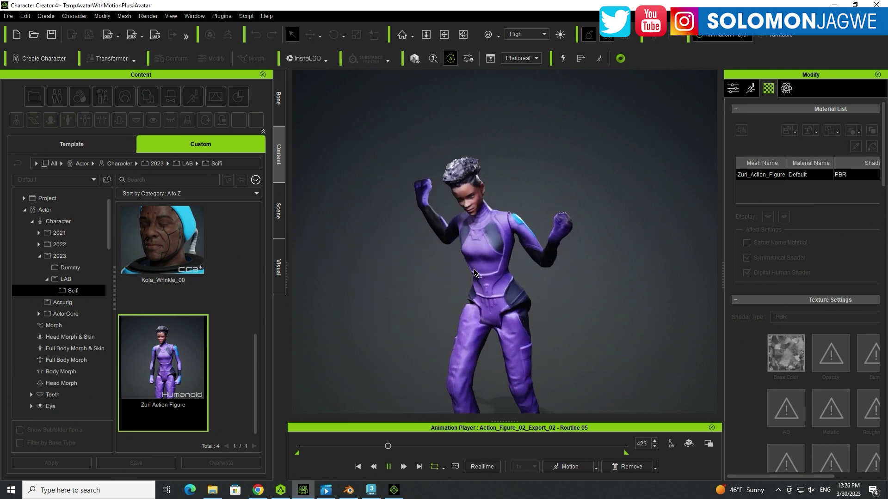
{"action": "left_click", "coordinate": [325, 491]}
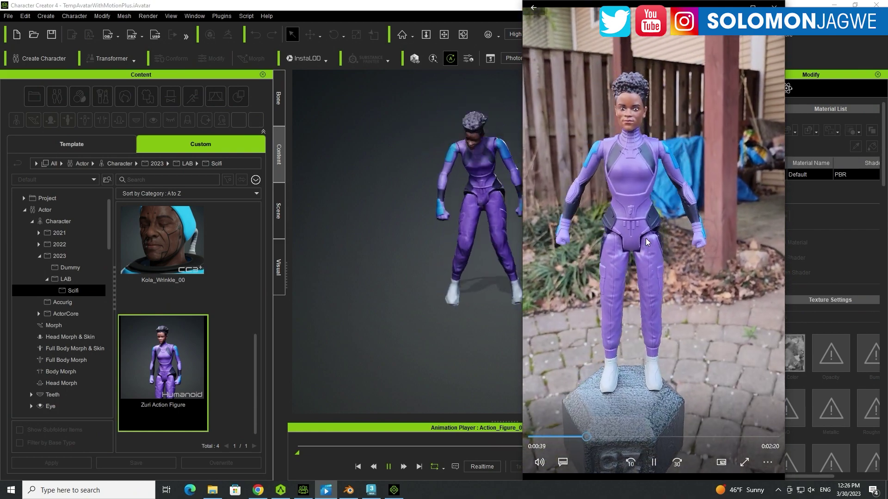
{"action": "left_click", "coordinate": [404, 10]}
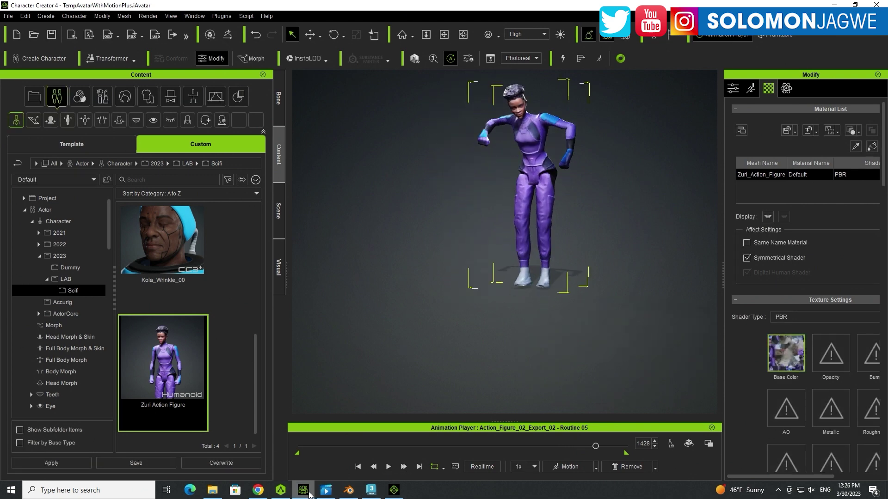
Switch to iClone, watch the animated figure full screen, and compare it with the source footage of the toy
{"action": "left_click", "coordinate": [390, 492]}
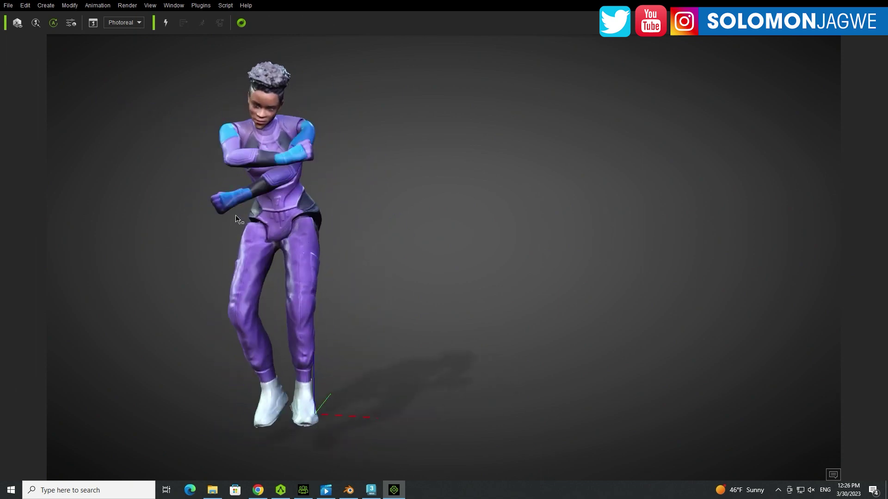
{"action": "left_click", "coordinate": [334, 492]}
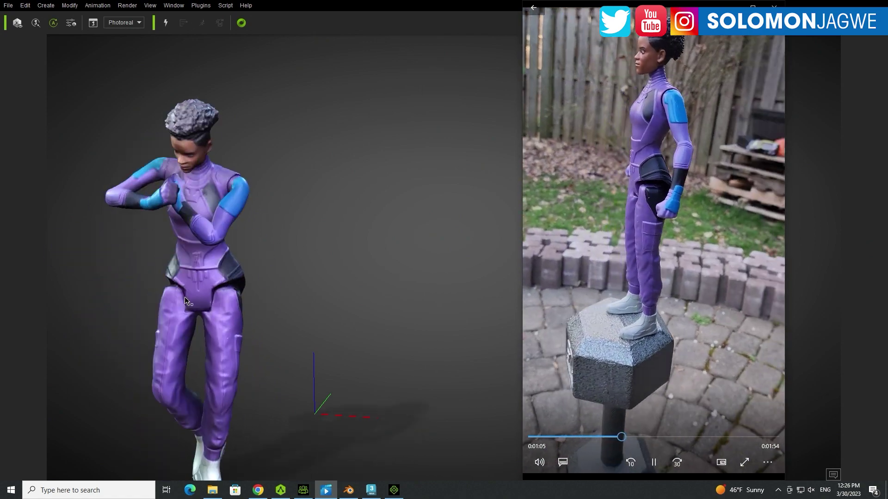
{"action": "left_click", "coordinate": [336, 284]}
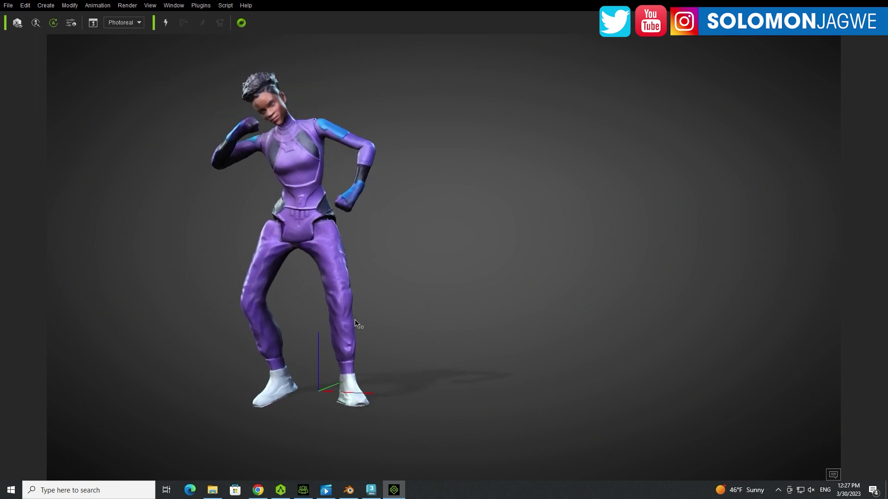
Switch to the 3Dpresso page in Chrome and examine the Action Figure 2 on a Dumbbell scan from several sides
{"action": "left_click", "coordinate": [259, 491]}
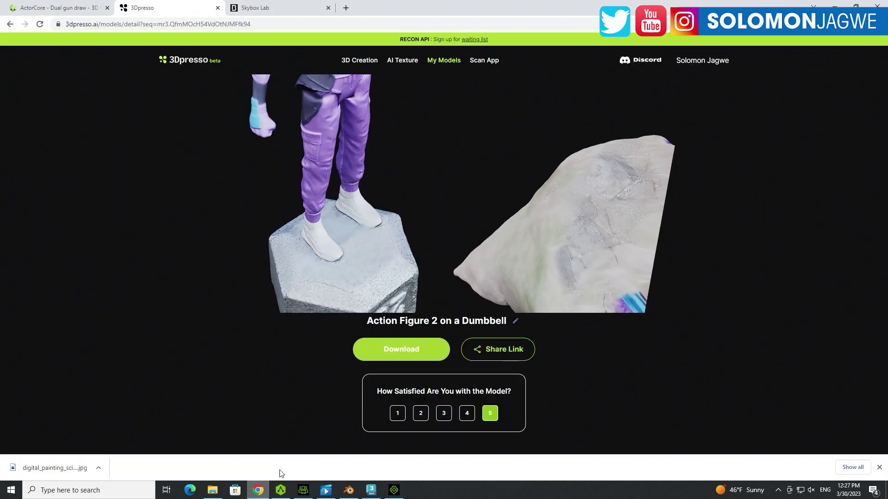
{"action": "scroll", "coordinate": [375, 185], "scroll_direction": "down", "scroll_amount": 3}
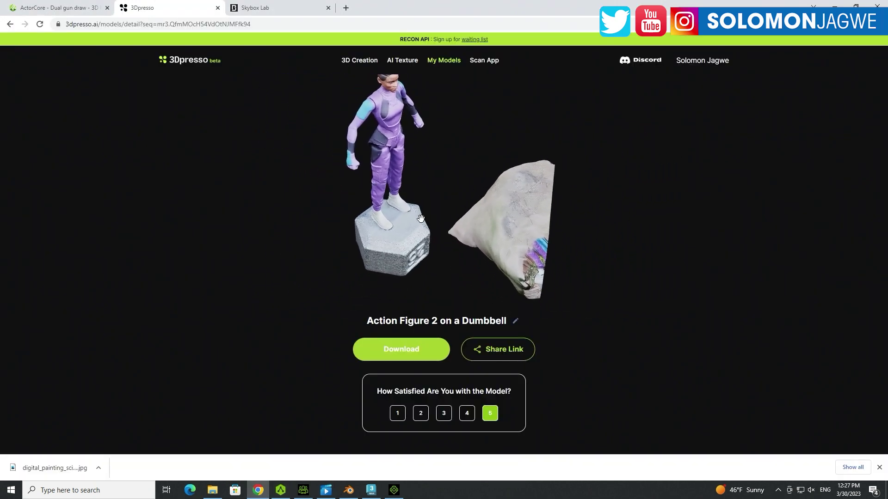
{"action": "left_click_drag", "start_coordinate": [473, 193], "coordinate": [518, 196]}
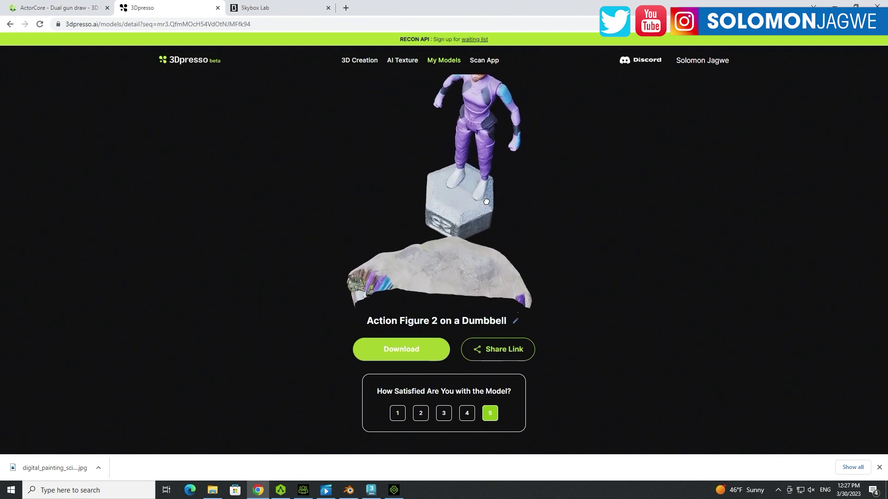
{"action": "left_click_drag", "start_coordinate": [481, 203], "coordinate": [521, 197]}
{"action": "left_click_drag", "start_coordinate": [447, 197], "coordinate": [369, 222]}
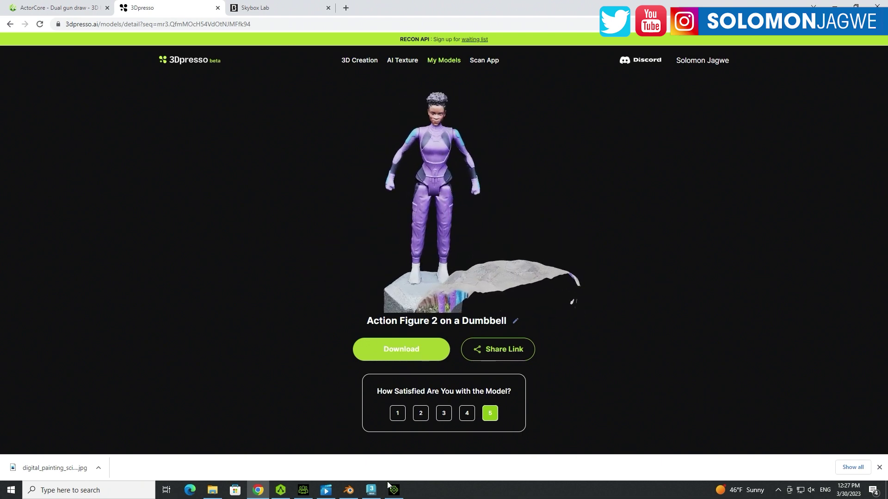
Return to AccuRIG, dismiss the export options, play the walking motion, and reopen the Body Rig stage to view the joints
{"action": "left_click", "coordinate": [285, 494]}
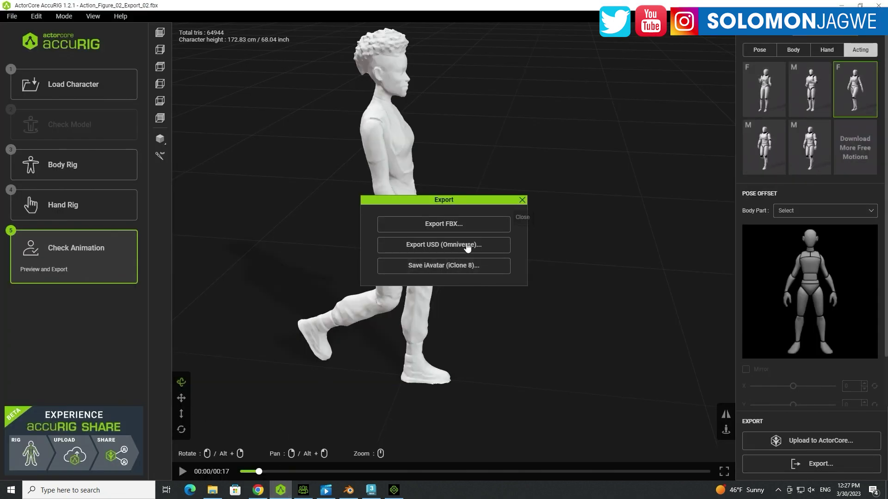
{"action": "left_click", "coordinate": [523, 202]}
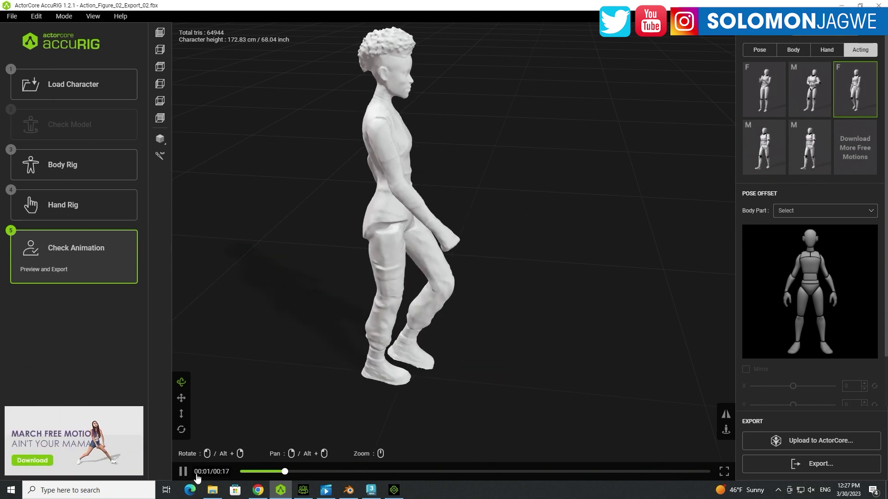
{"action": "left_click", "coordinate": [65, 172]}
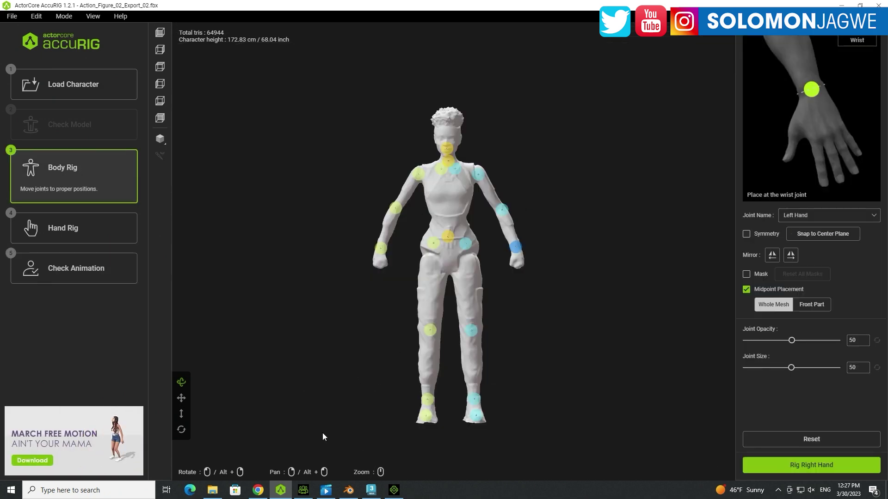
Compare the source footage with the rigged figure in AccuRIG and with the animated figure in iClone
{"action": "left_click", "coordinate": [326, 491]}
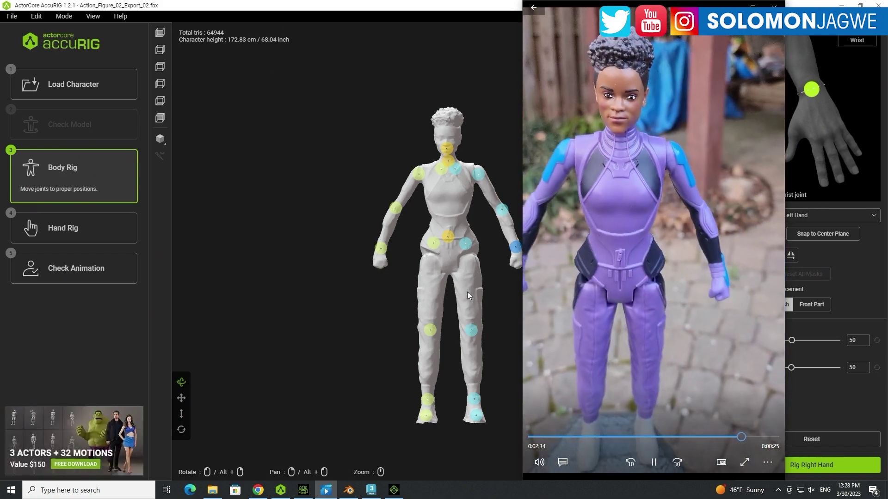
{"action": "left_click", "coordinate": [394, 490]}
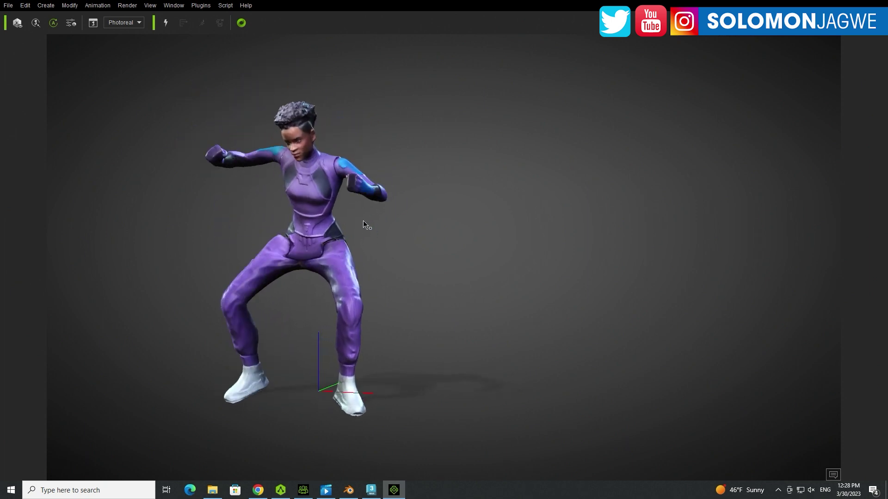
{"action": "left_click", "coordinate": [326, 491]}
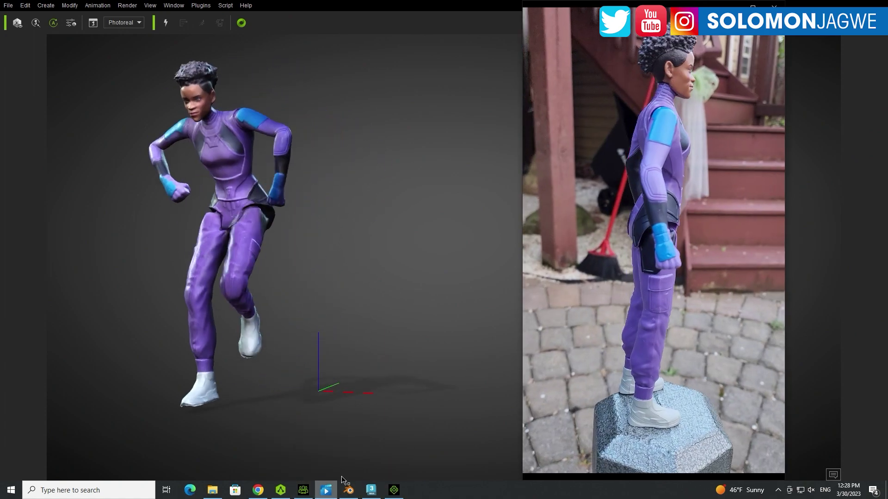